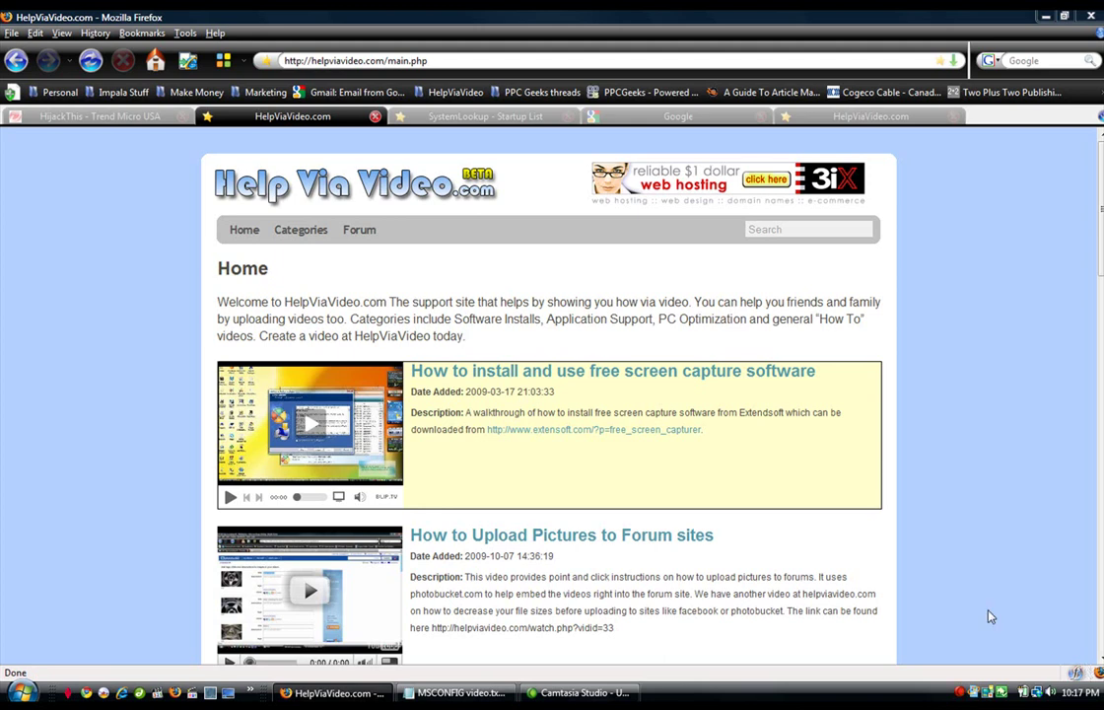
Switch to the 'HijackThis - Trend Micro USA' tab showing the free.antivirus.com/hijackthis download page.
left_click(105, 118)
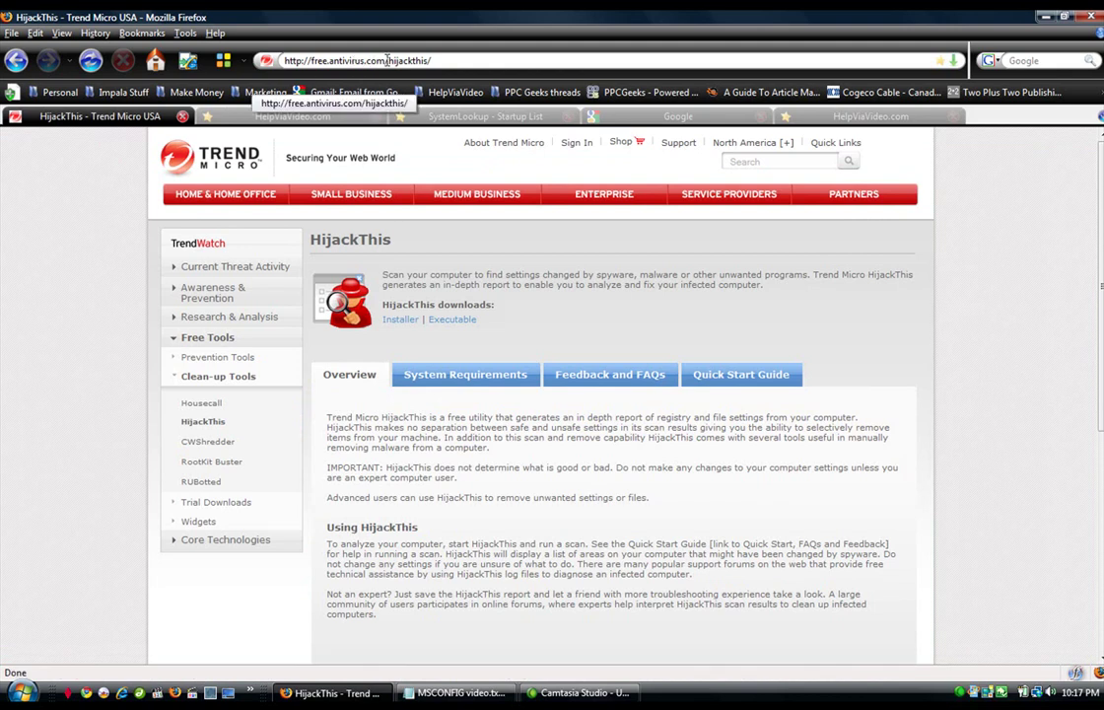
mouse_move(406, 194)
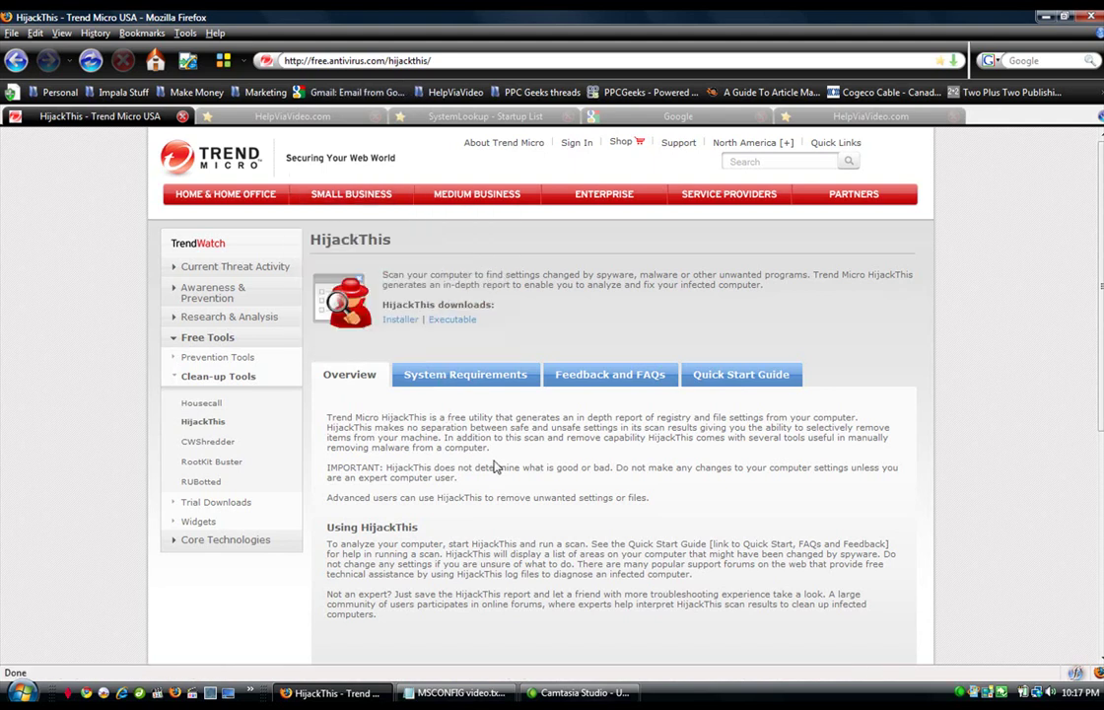
Launch HijackThis from the desktop and run a system scan that saves a log file.
left_click(1045, 18)
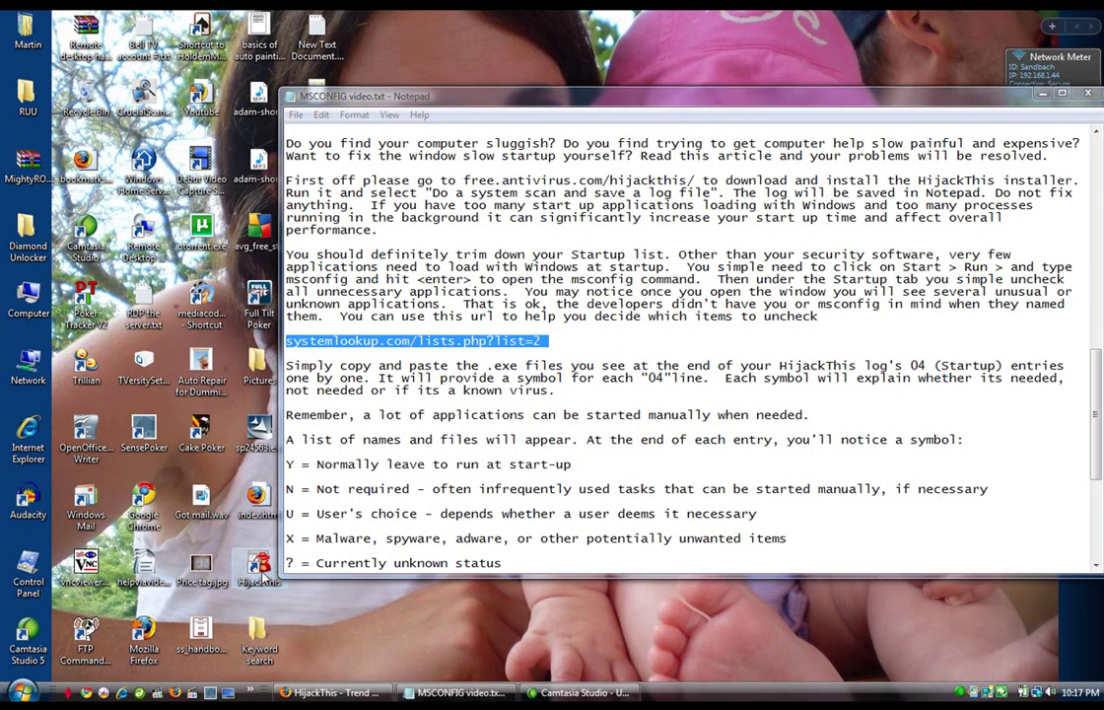
double_click(259, 567)
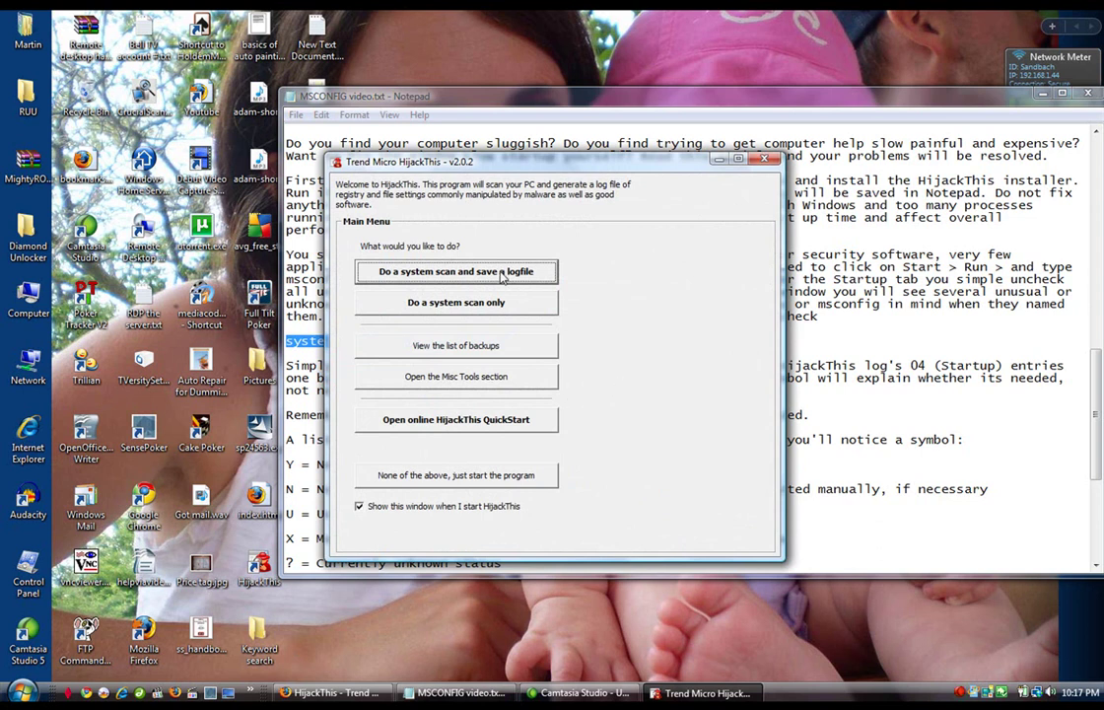
left_click(502, 272)
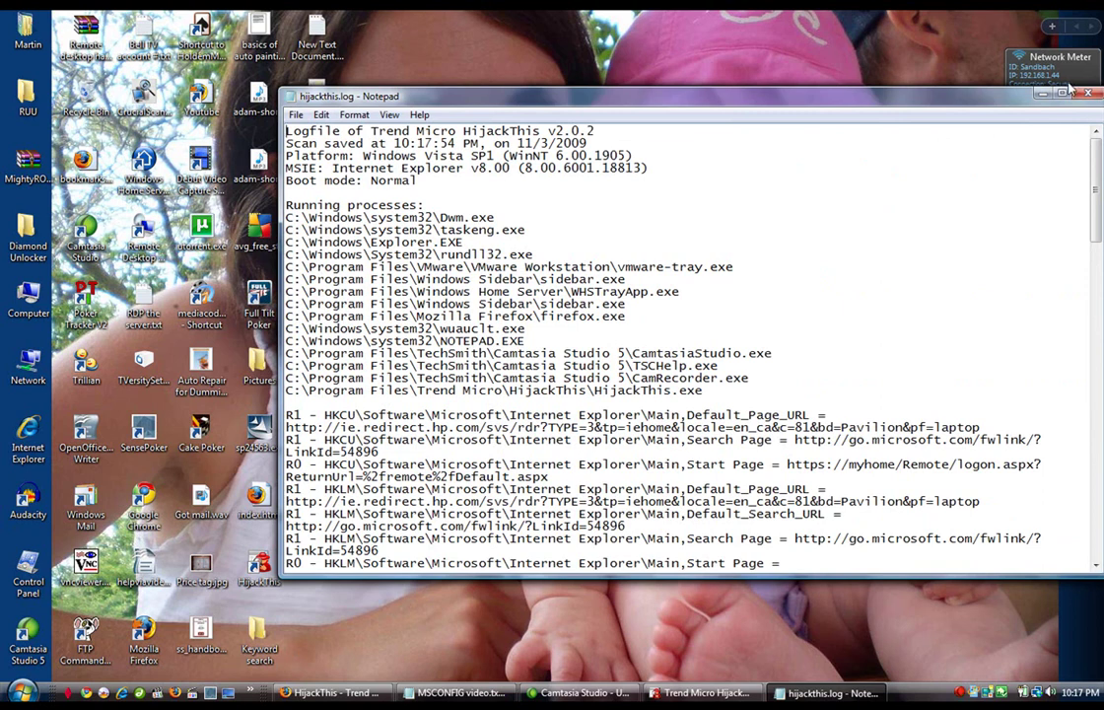
Maximize the hijackthis.log Notepad window and select the block of O4 startup entries.
double_click(931, 95)
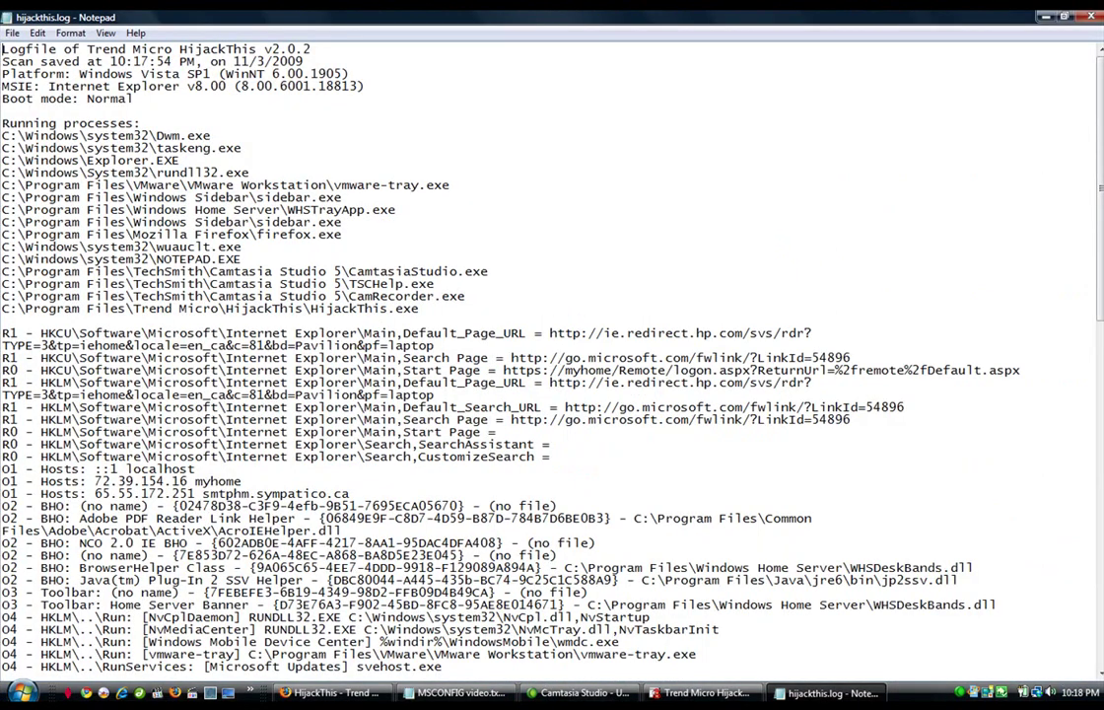
left_click_drag(1101, 210, 1101, 363)
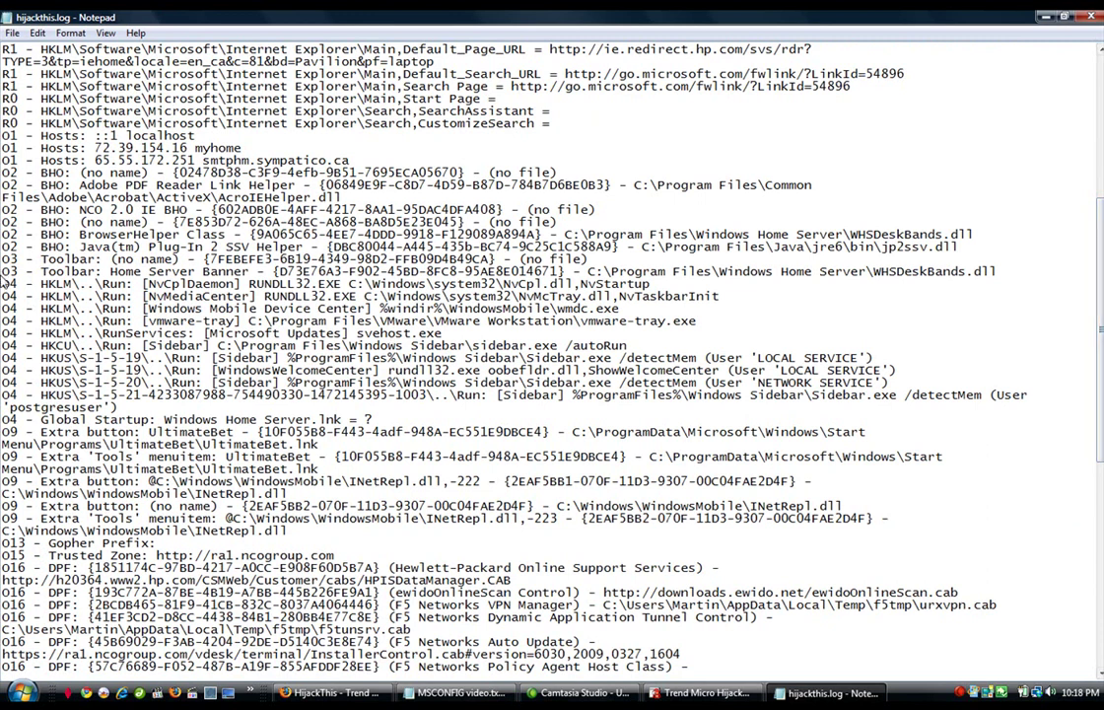
left_click_drag(3, 283, 180, 394)
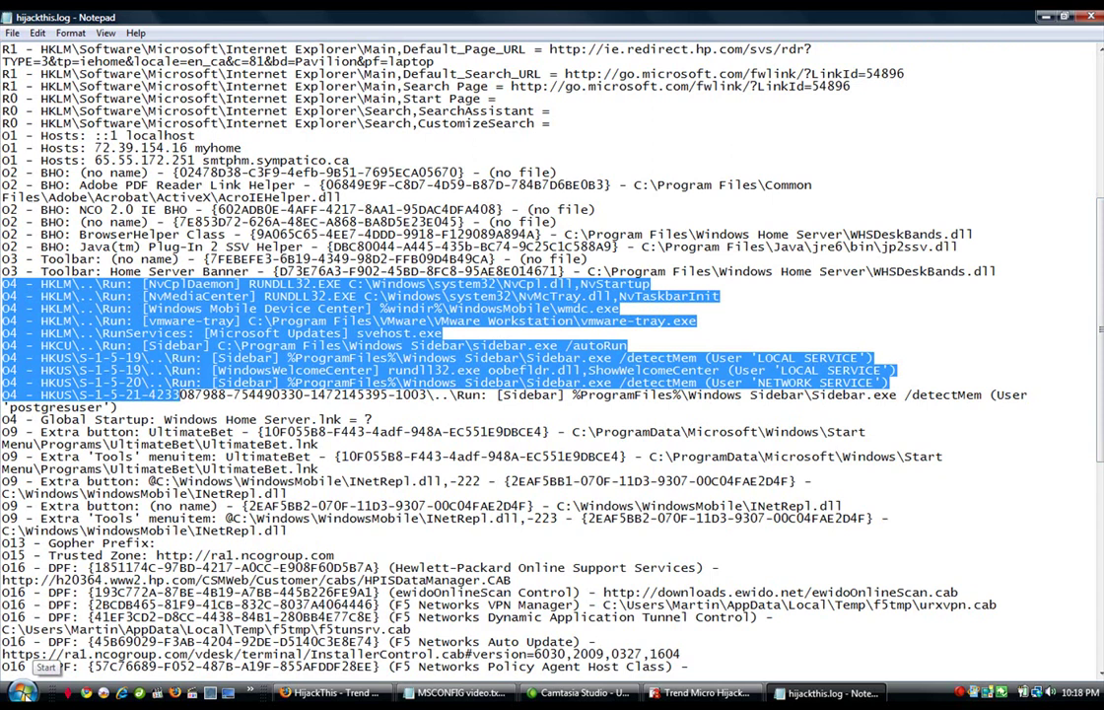
Launch the msconfig System Configuration utility from the Start menu's Run prompt.
left_click(21, 690)
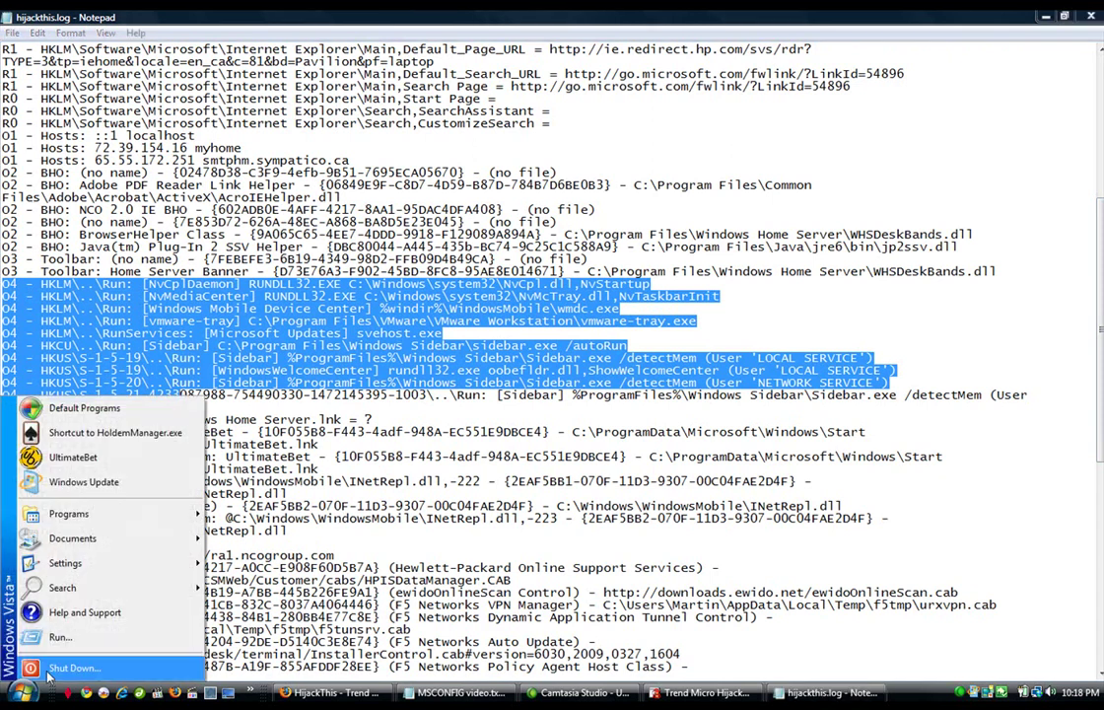
left_click(54, 636)
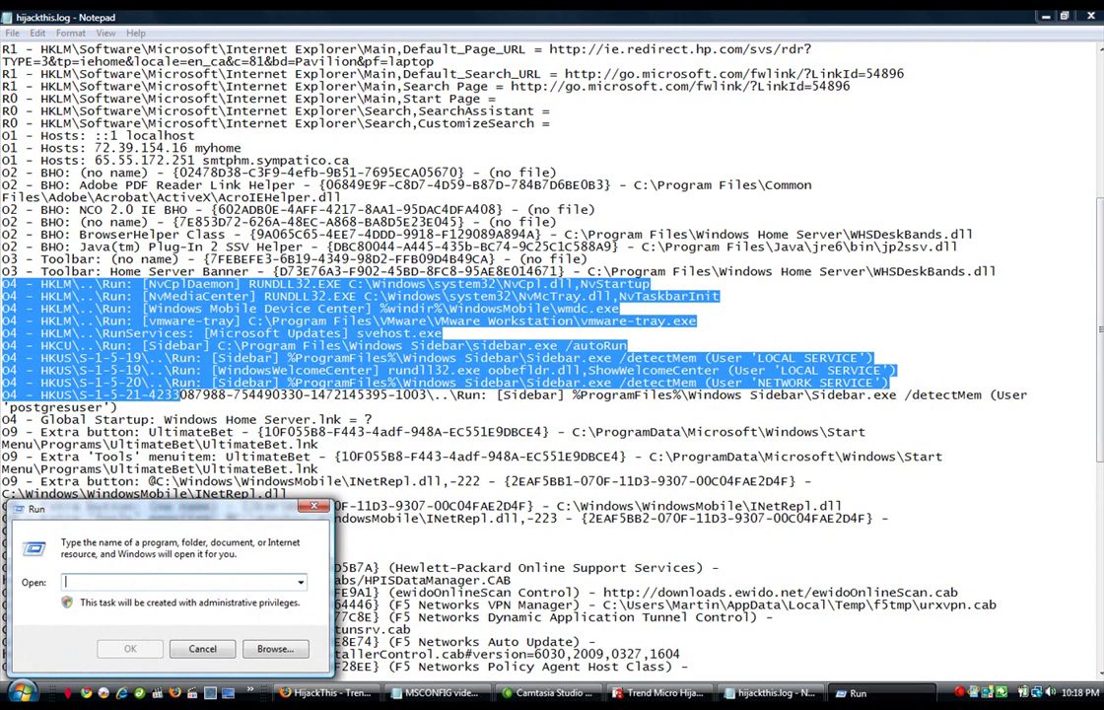
type("msconfig")
key("Return")
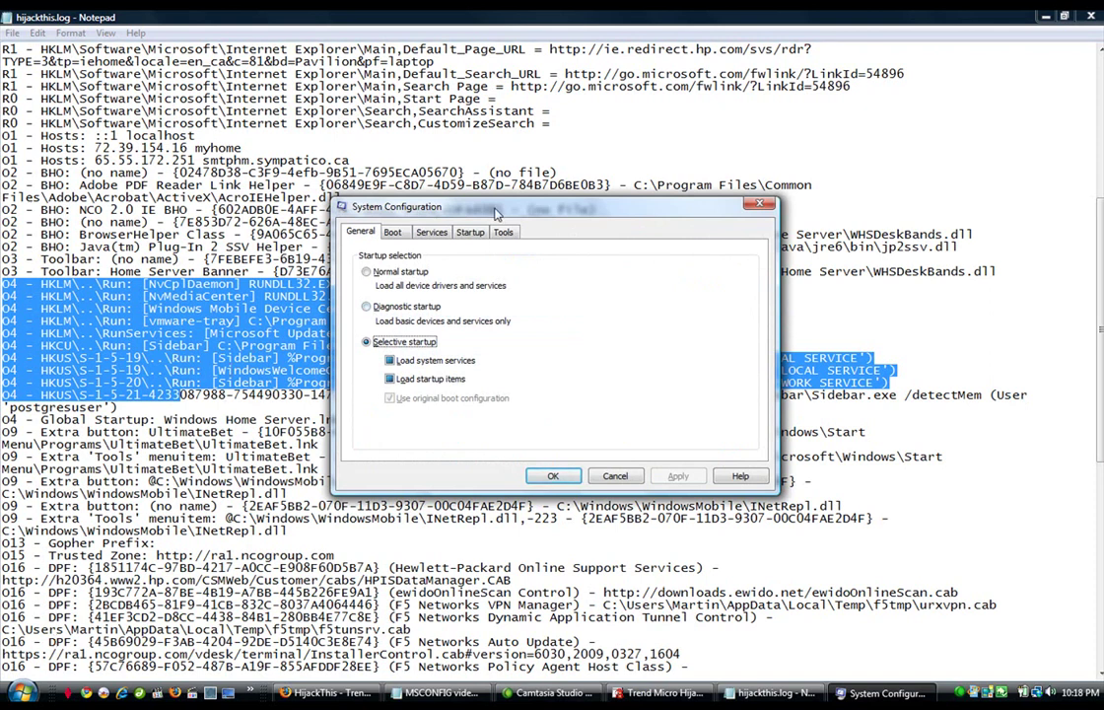
Show the Startup tab list of enabled NVIDIA and VMware items and disabled Adobe and DAEMON entries.
left_click_drag(436, 205, 567, 293)
left_click(543, 313)
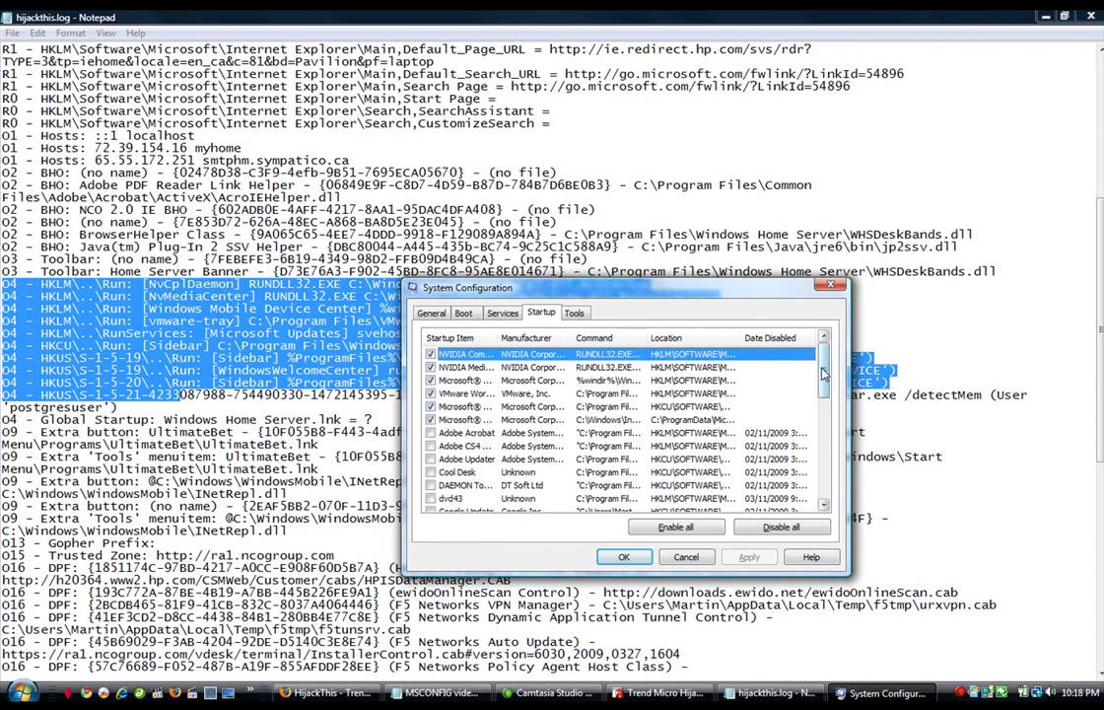
left_click_drag(824, 373, 839, 479)
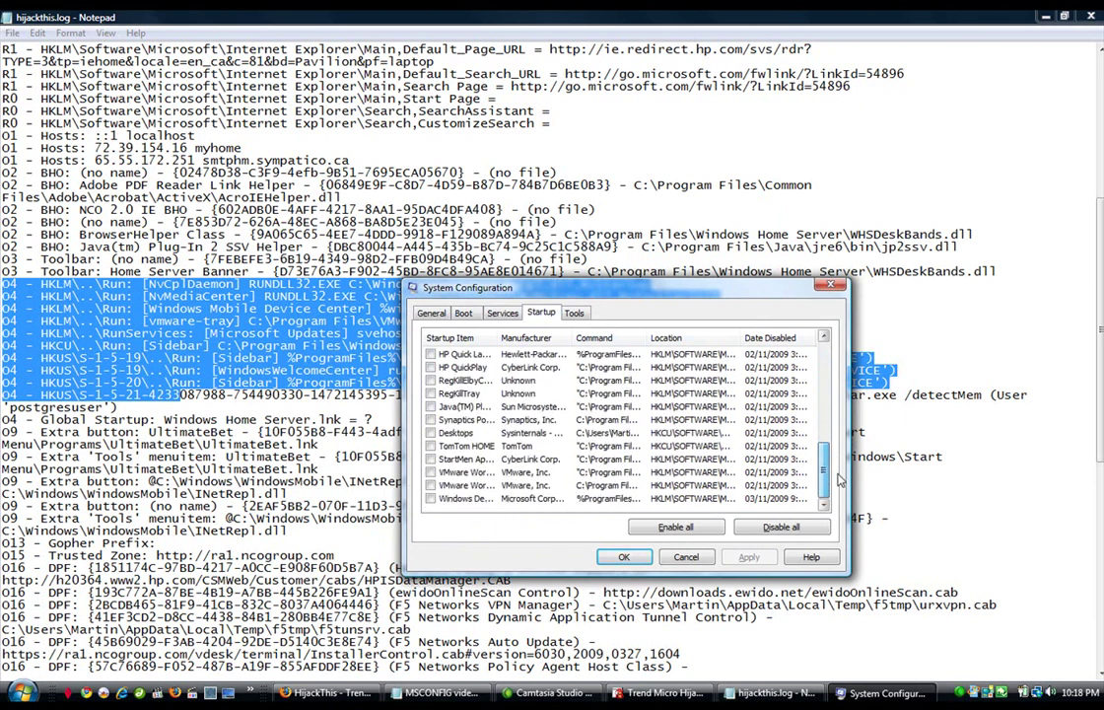
left_click_drag(826, 483, 829, 382)
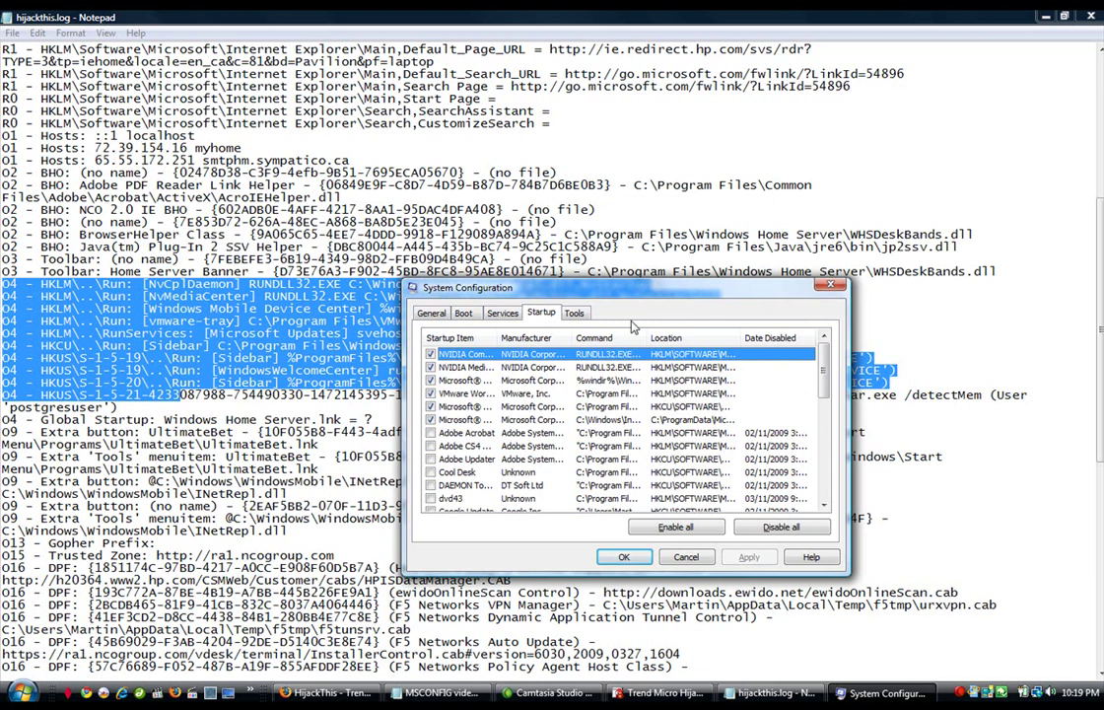
Copy 'NvCpl.dll,NvStartup' from the NvCplDaemon O4 line of the HijackThis log.
left_click(367, 307)
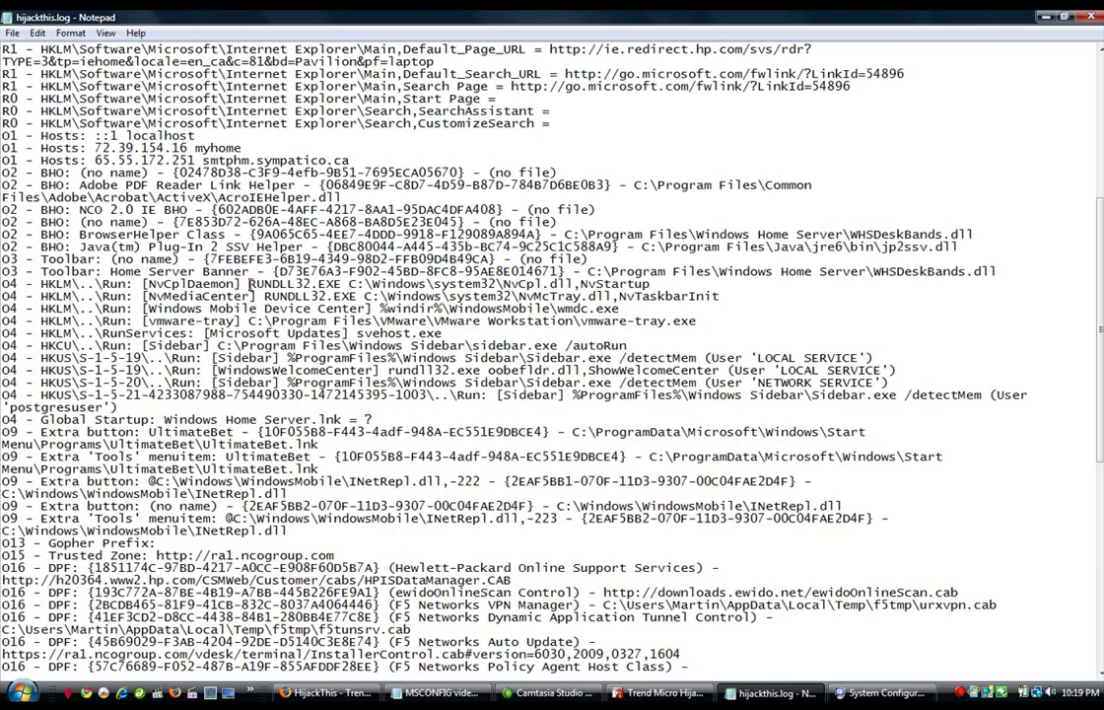
left_click_drag(250, 283, 283, 284)
left_click_drag(504, 284, 650, 284)
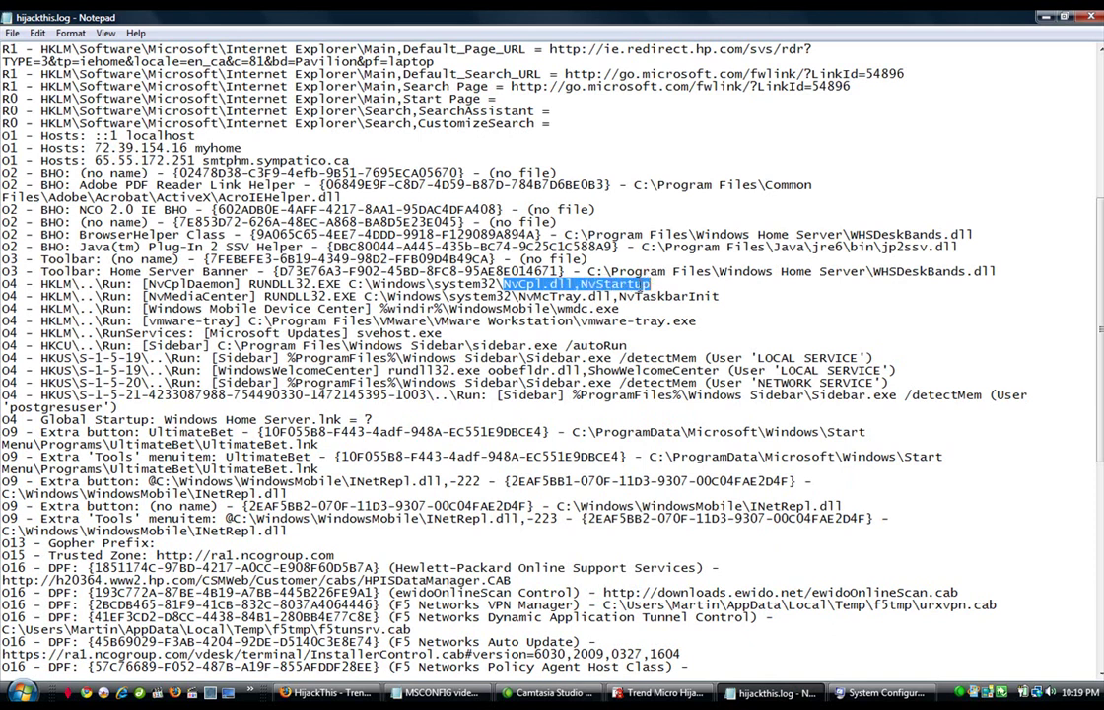
right_click(637, 284)
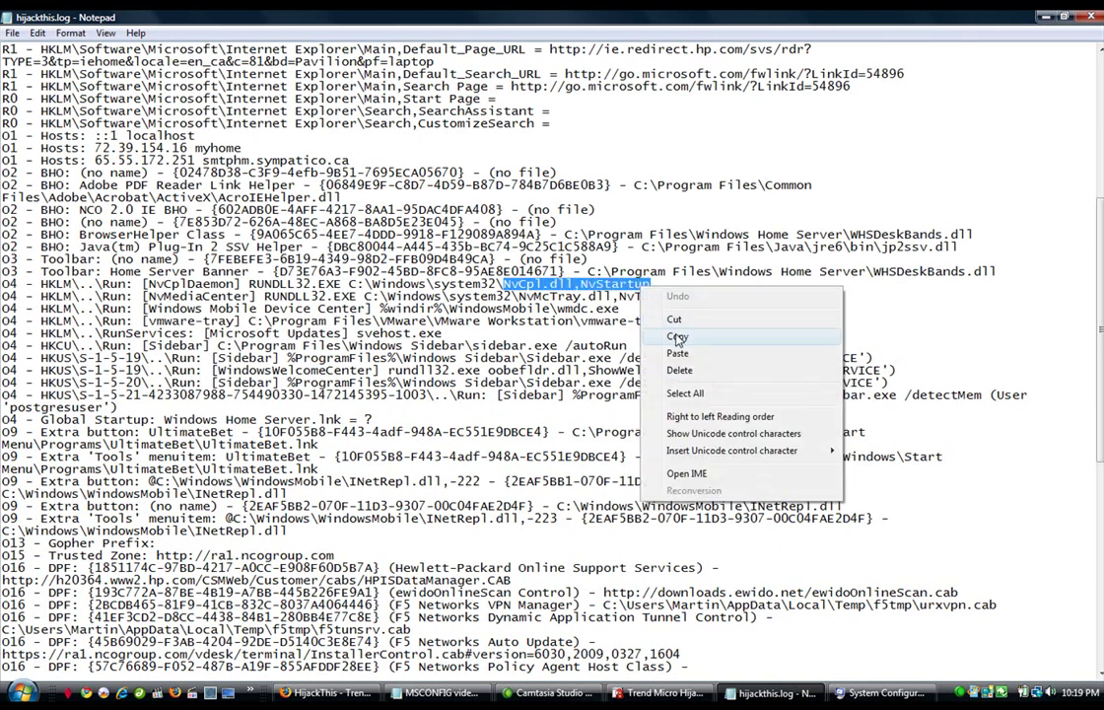
left_click(676, 333)
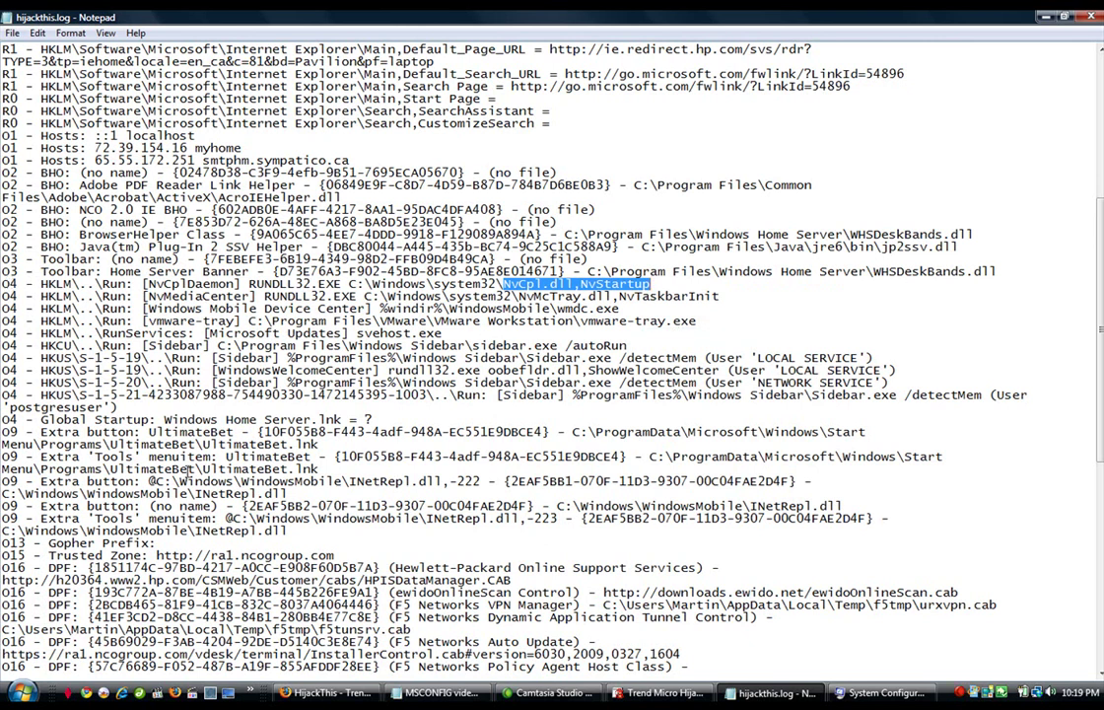
Search SystemLookup's startup list for the pasted NvCpl.dll,NvStartup and view its 7 results.
key("alt+Tab")
left_click(471, 118)
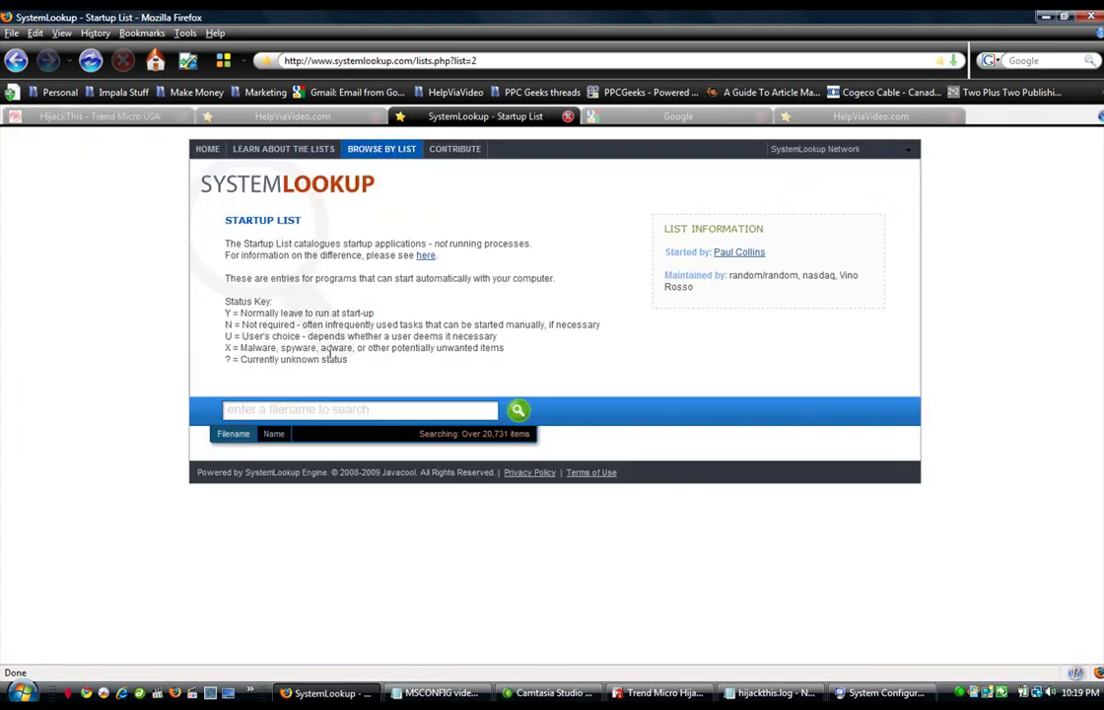
left_click(295, 409)
right_click(294, 407)
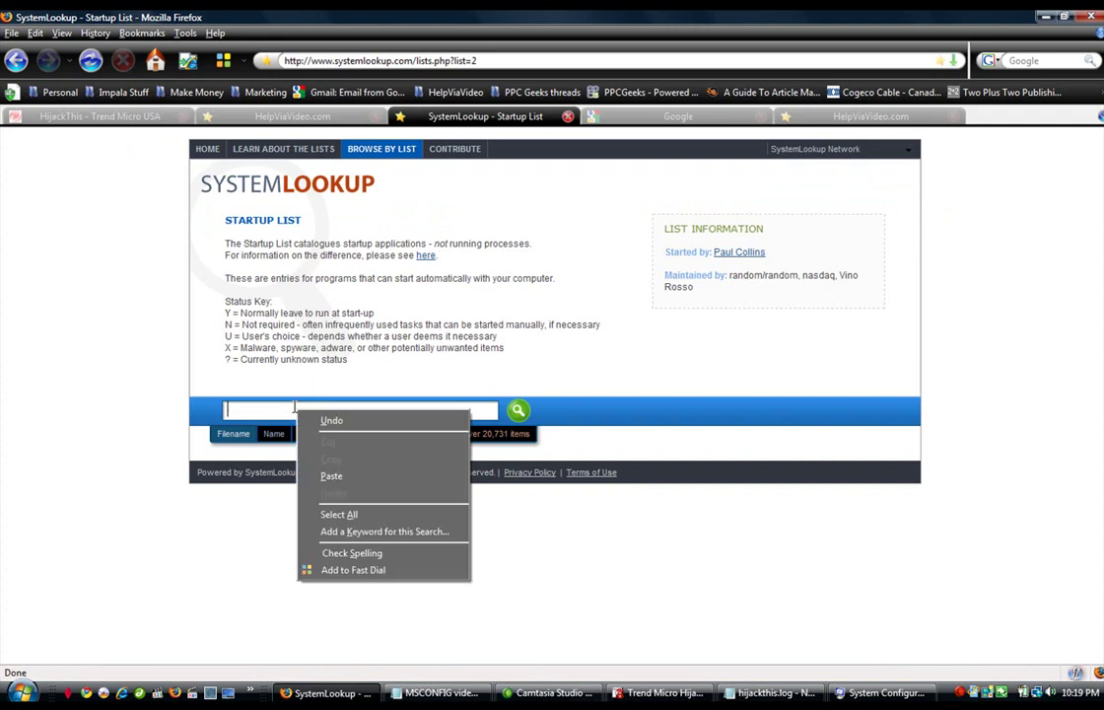
left_click(344, 481)
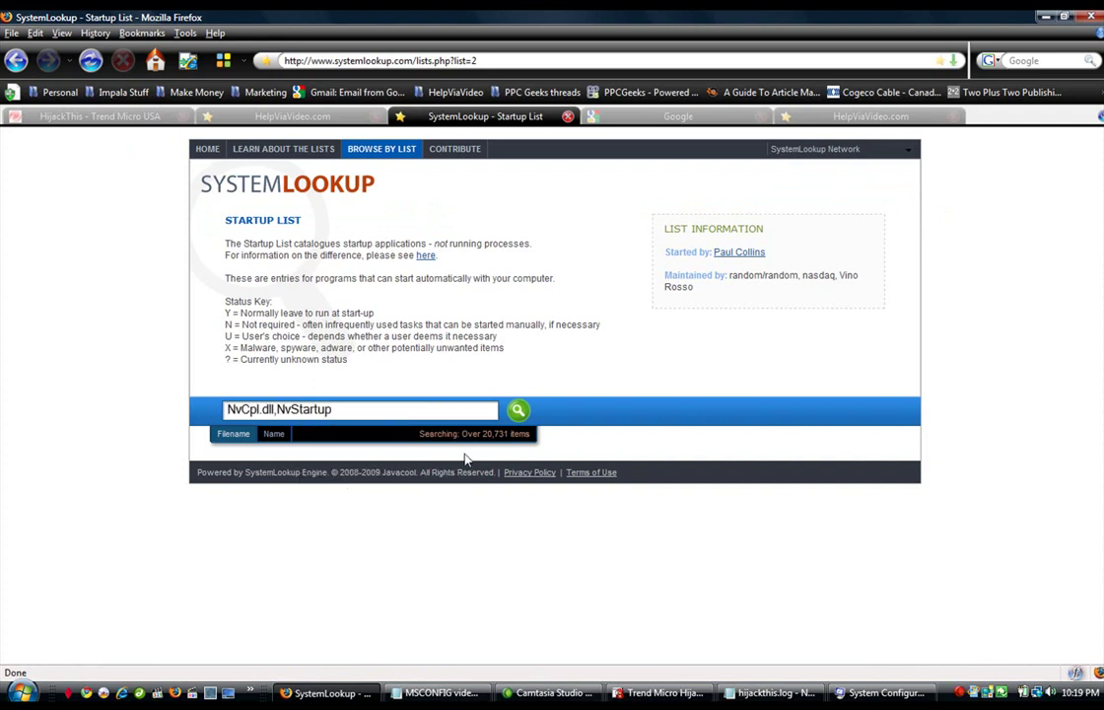
left_click(517, 411)
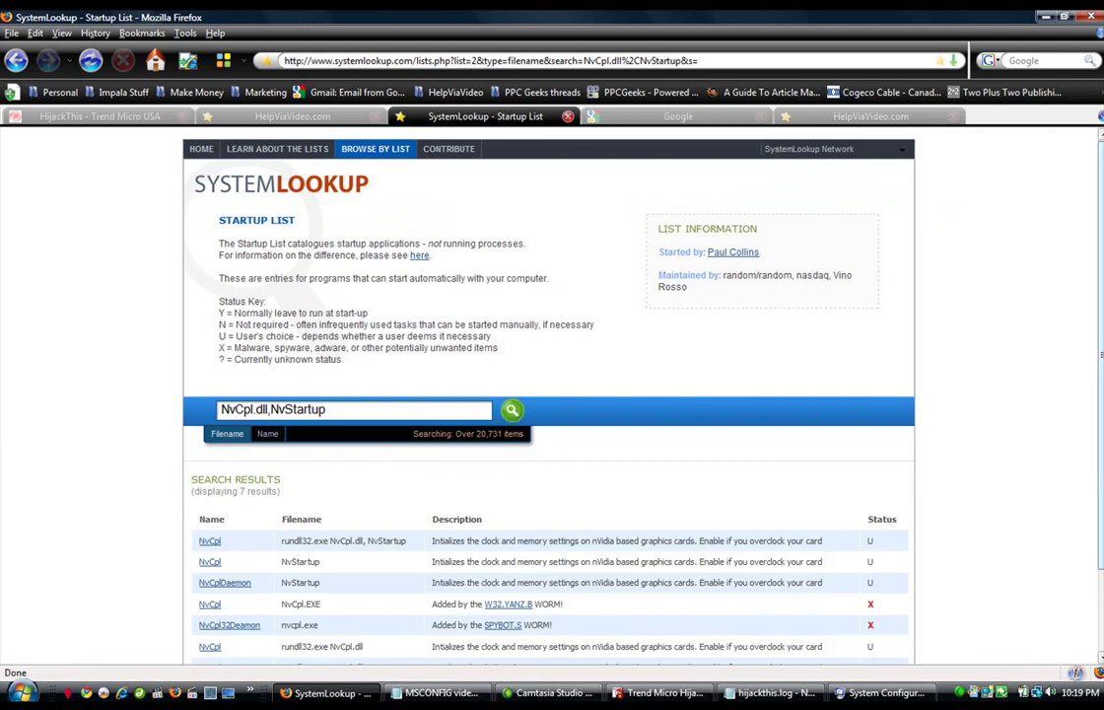
scroll(552, 395, "down", 2)
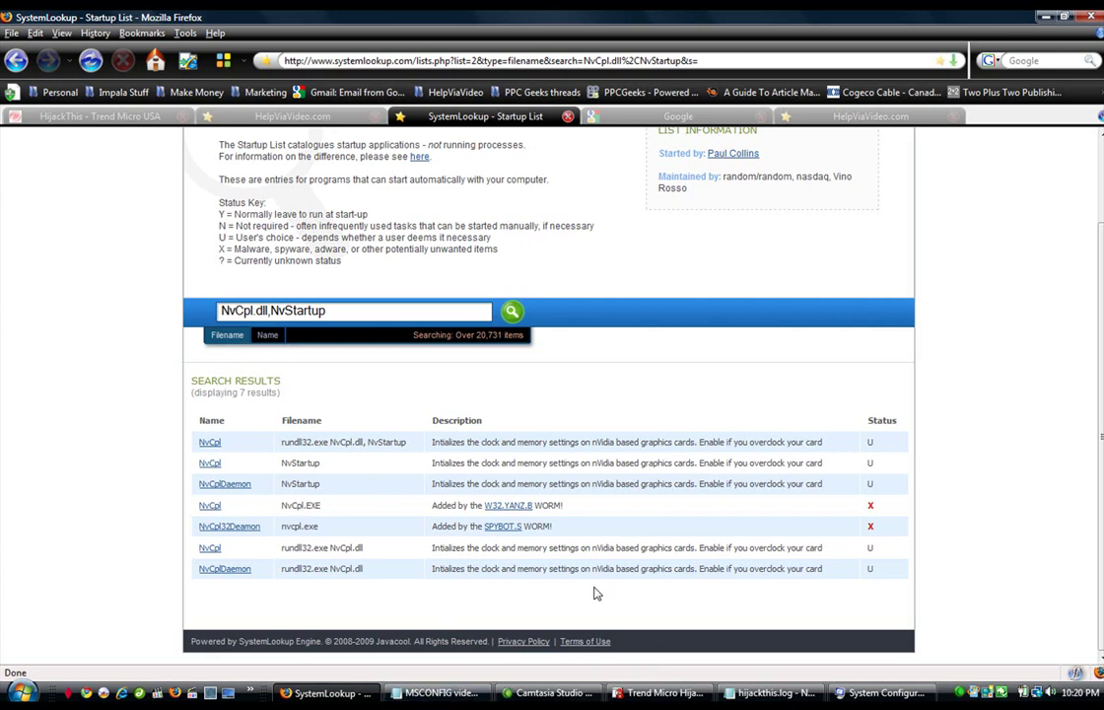
left_click(452, 694)
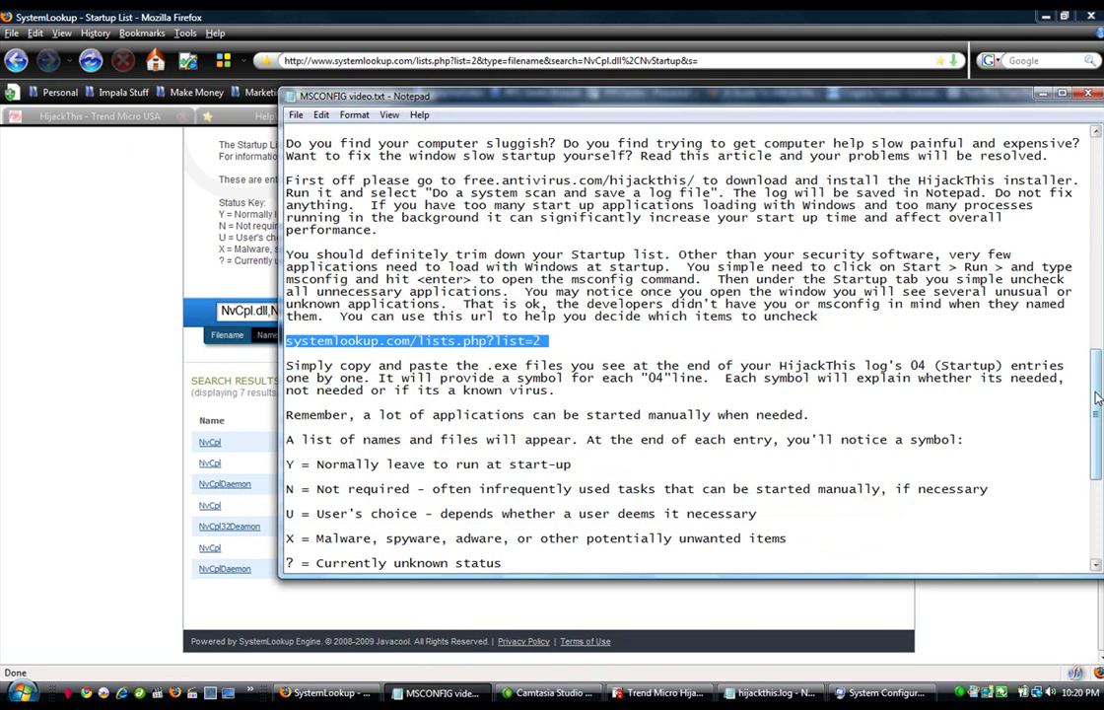
left_click_drag(1098, 404, 1100, 450)
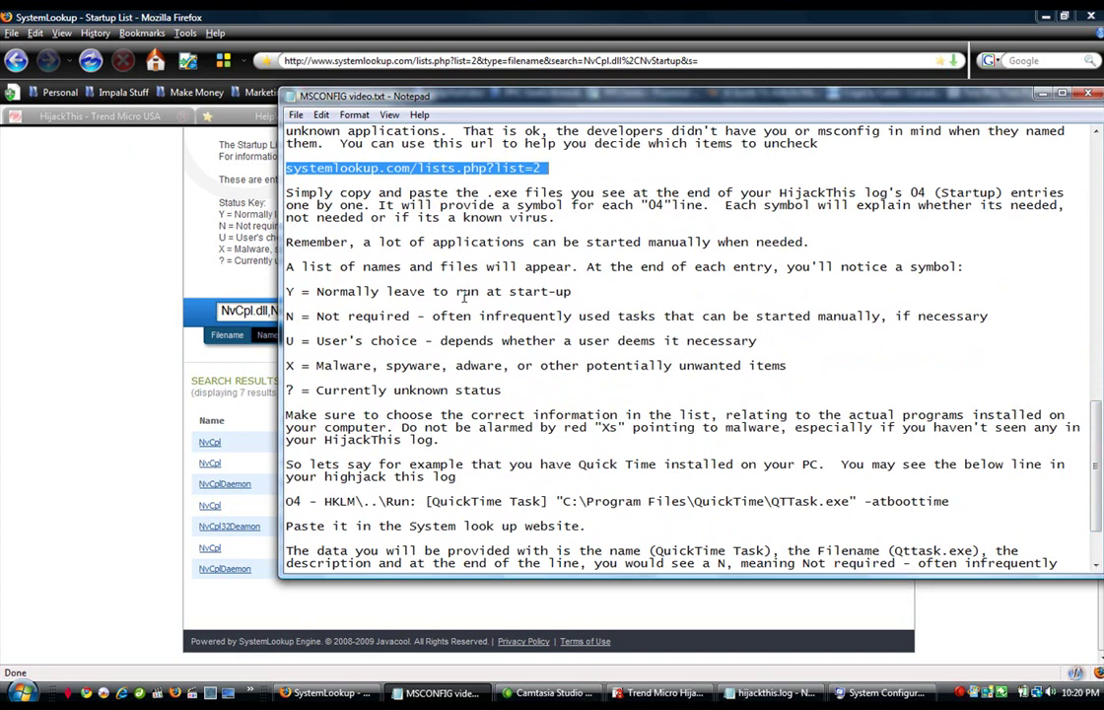
left_click(71, 365)
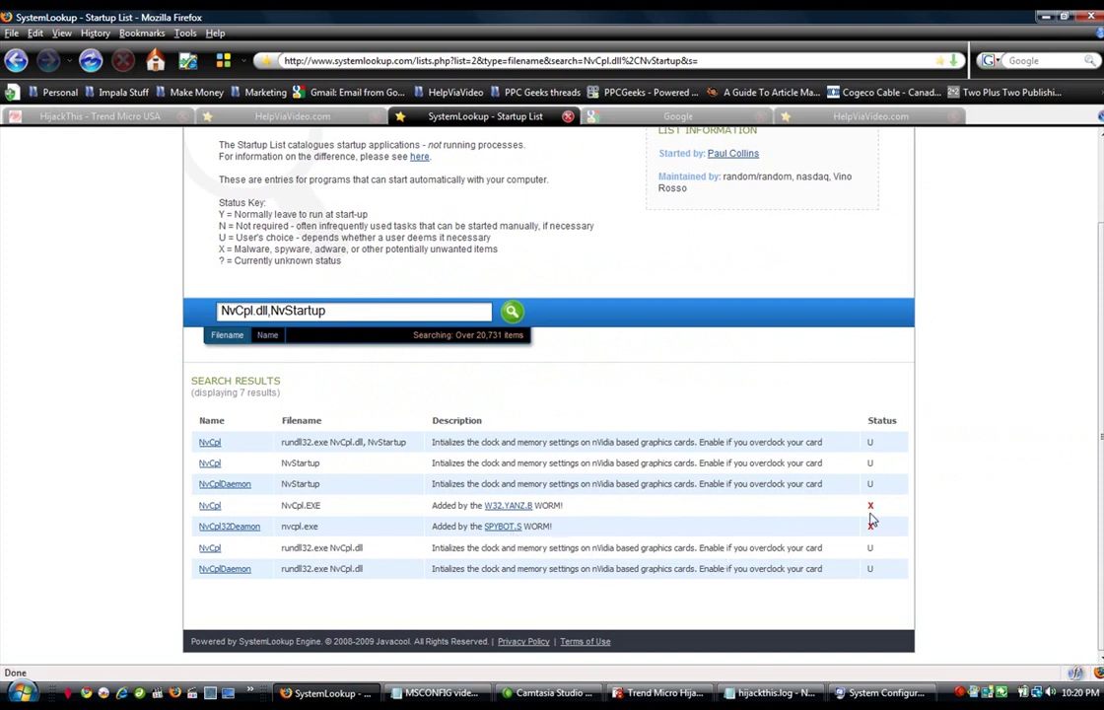
mouse_move(469, 696)
left_click(469, 695)
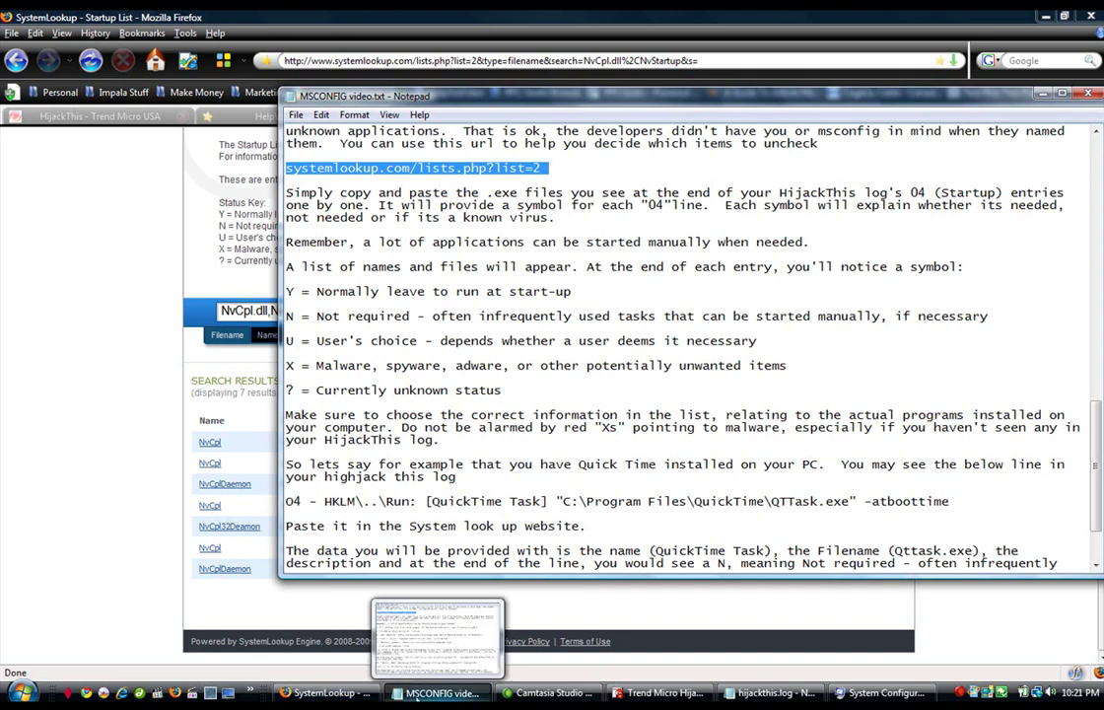
left_click(137, 444)
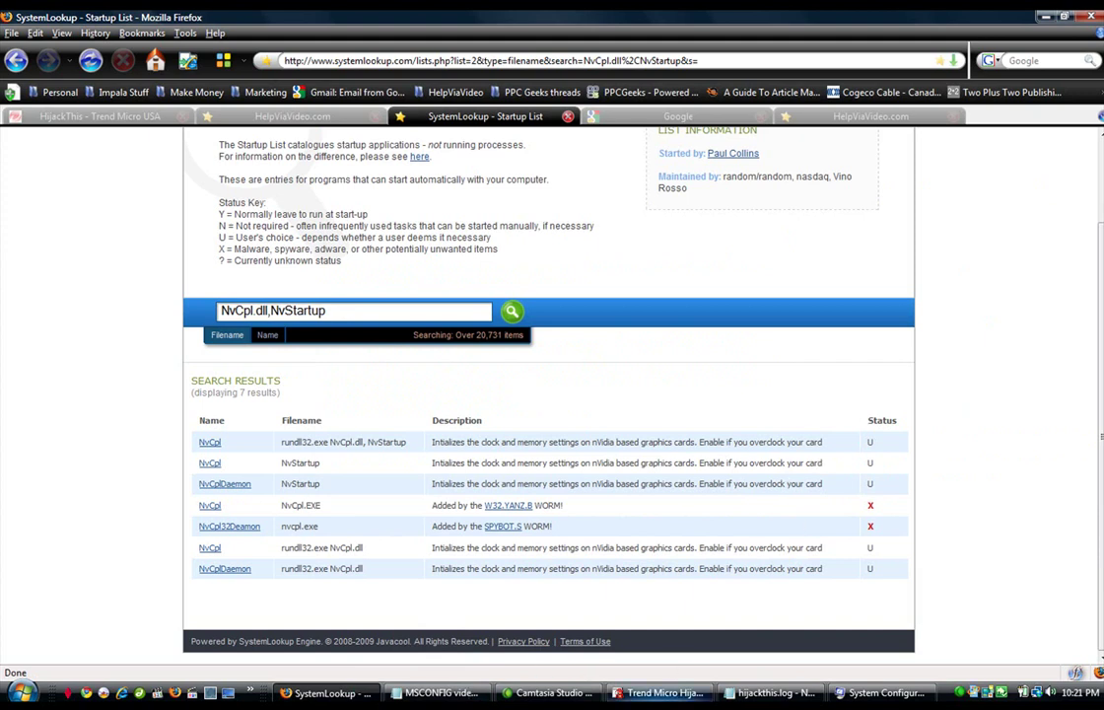
Raise System Configuration above the results and scroll to disabled items like RegKillTray and TomTom HOME.
left_click(887, 694)
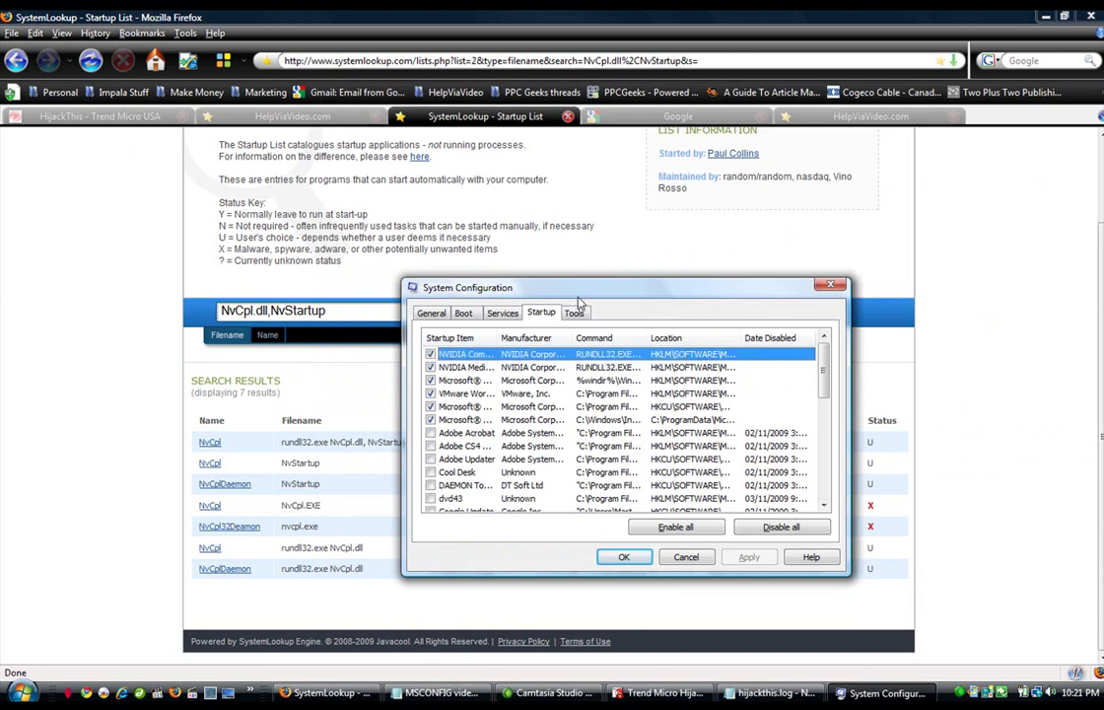
left_click_drag(590, 293, 592, 211)
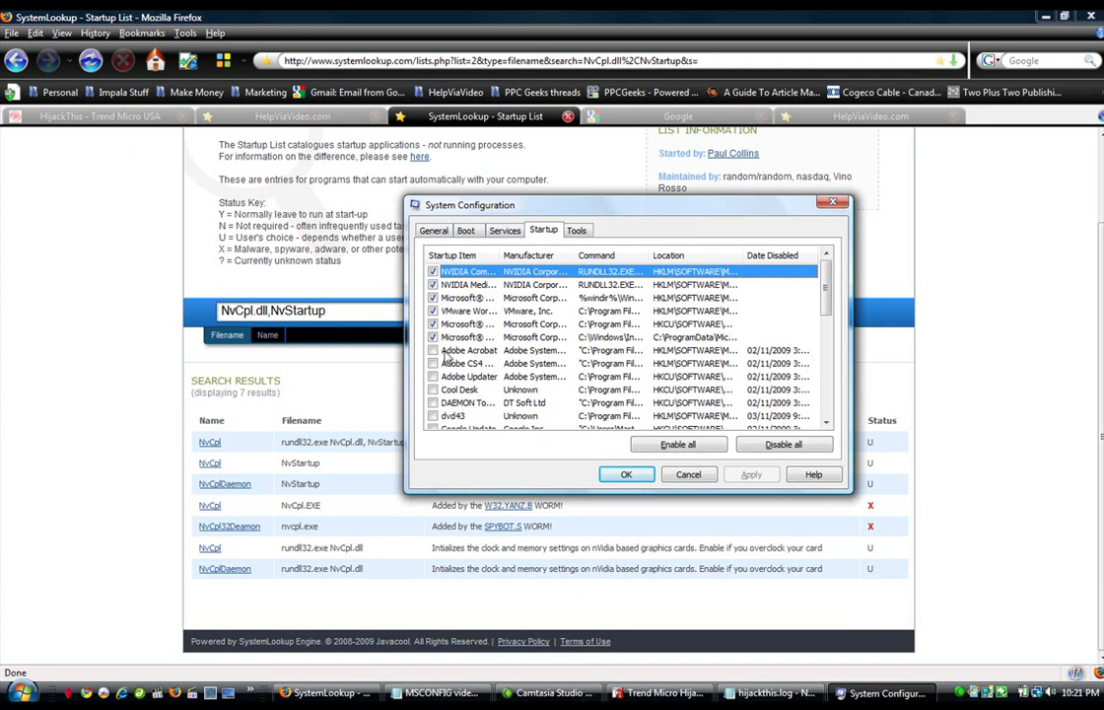
left_click_drag(826, 295, 838, 387)
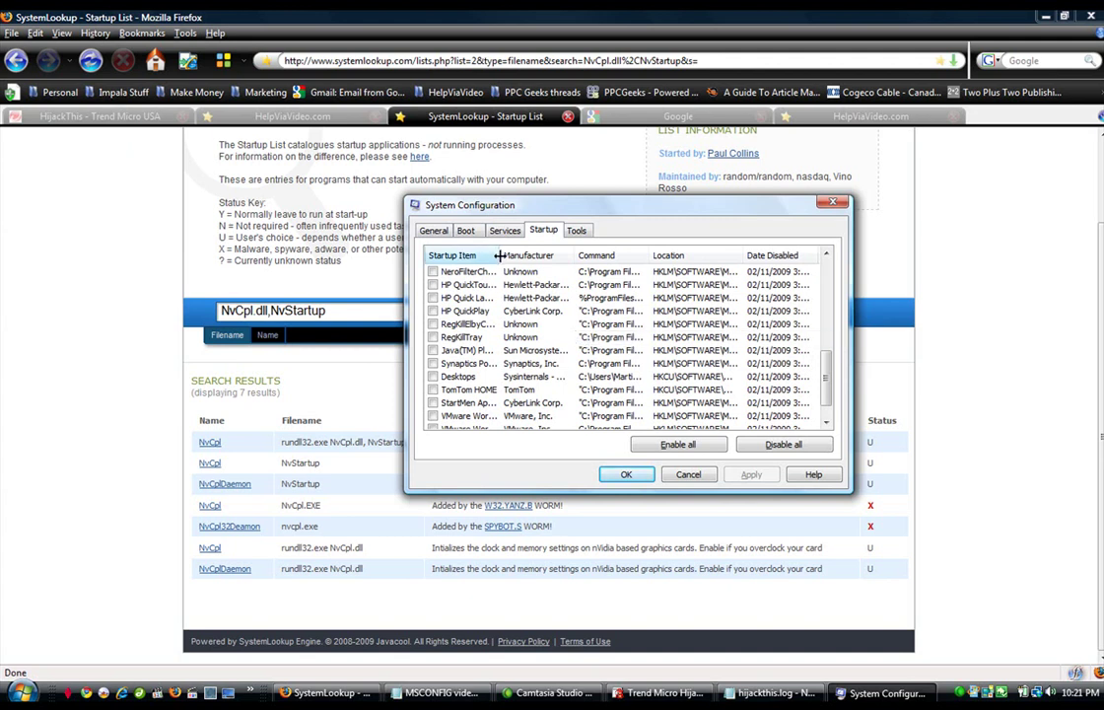
Widen the Startup Item column, select NeroFilterCheck, then cancel System Configuration without changes.
left_click_drag(499, 256, 599, 258)
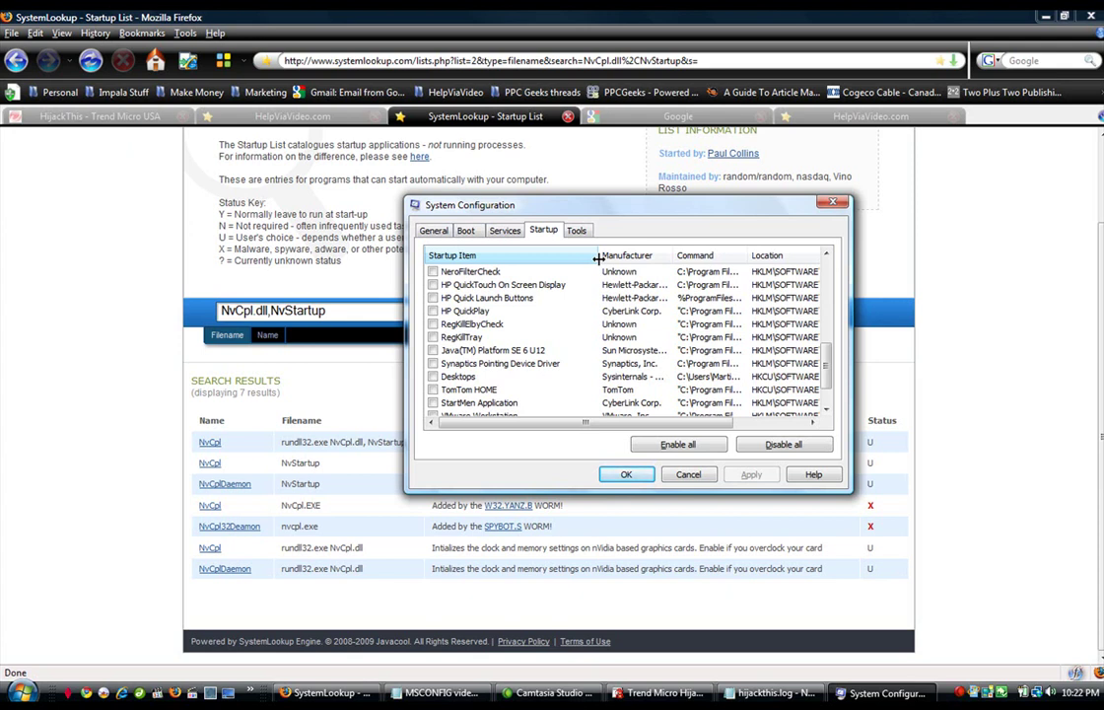
left_click(466, 275)
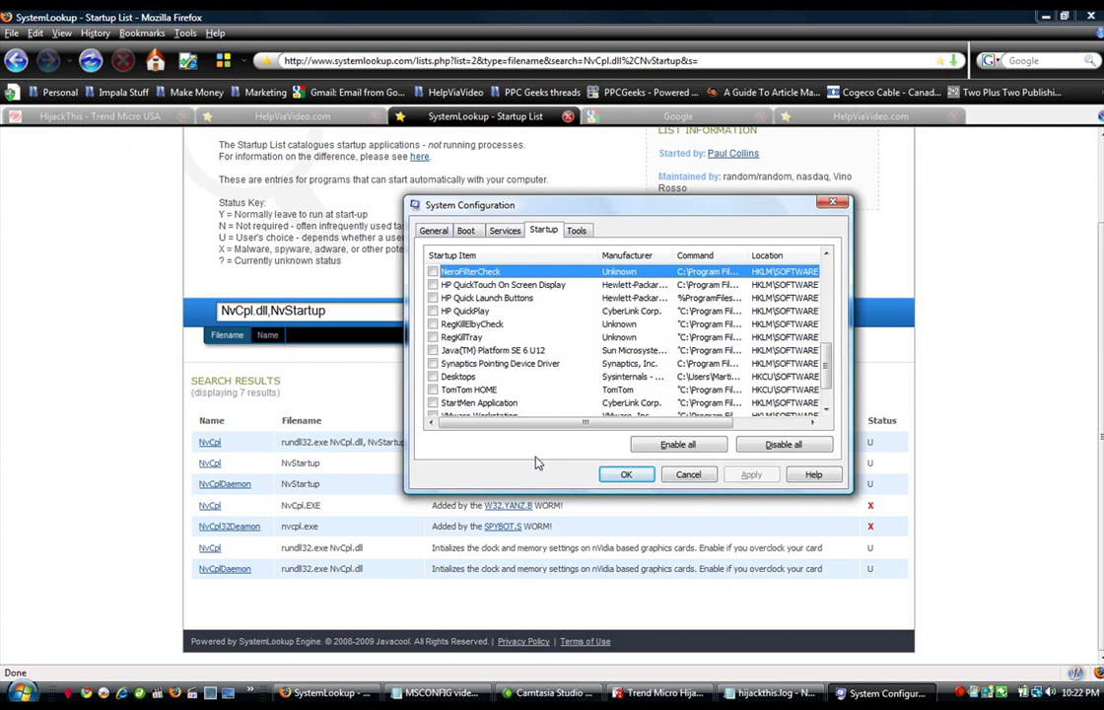
left_click(687, 474)
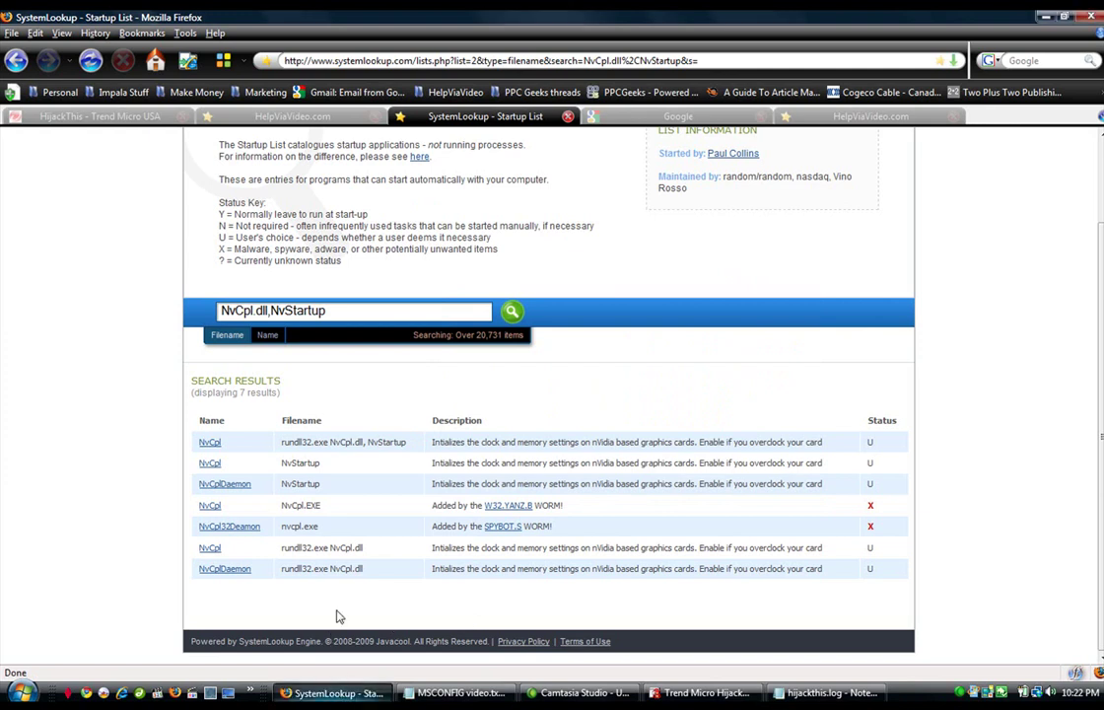
Switch to the HelpViaVideo.com tab showing helpviavideo.com/main.php with its video tutorials.
left_click(314, 119)
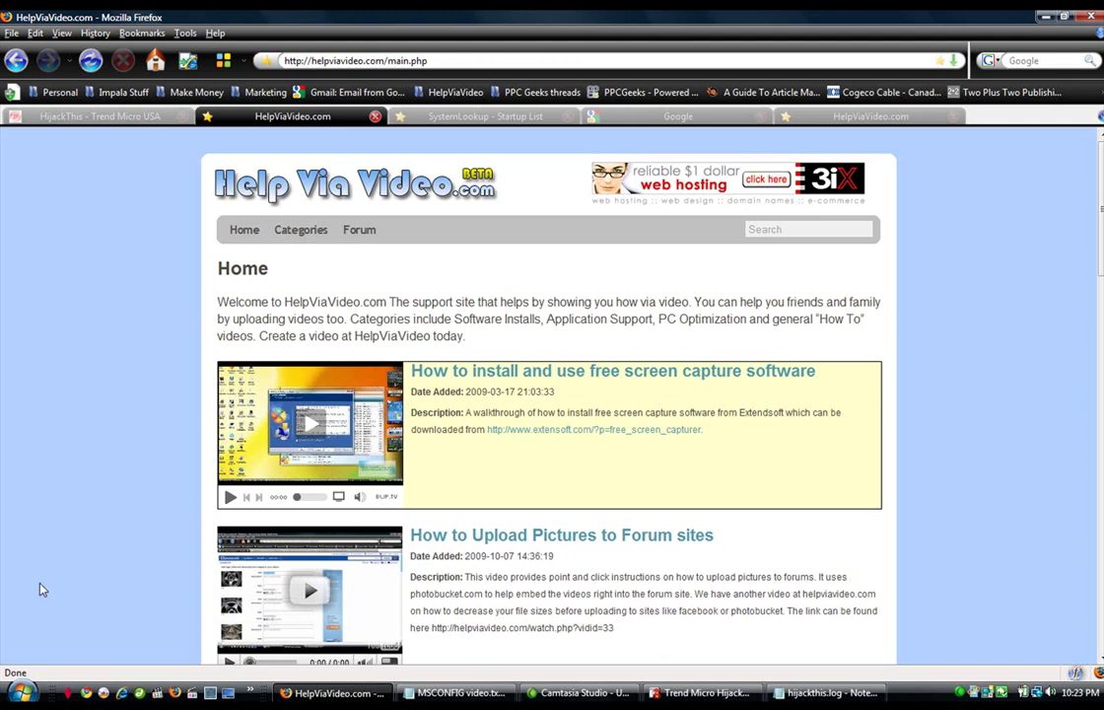
left_click(20, 692)
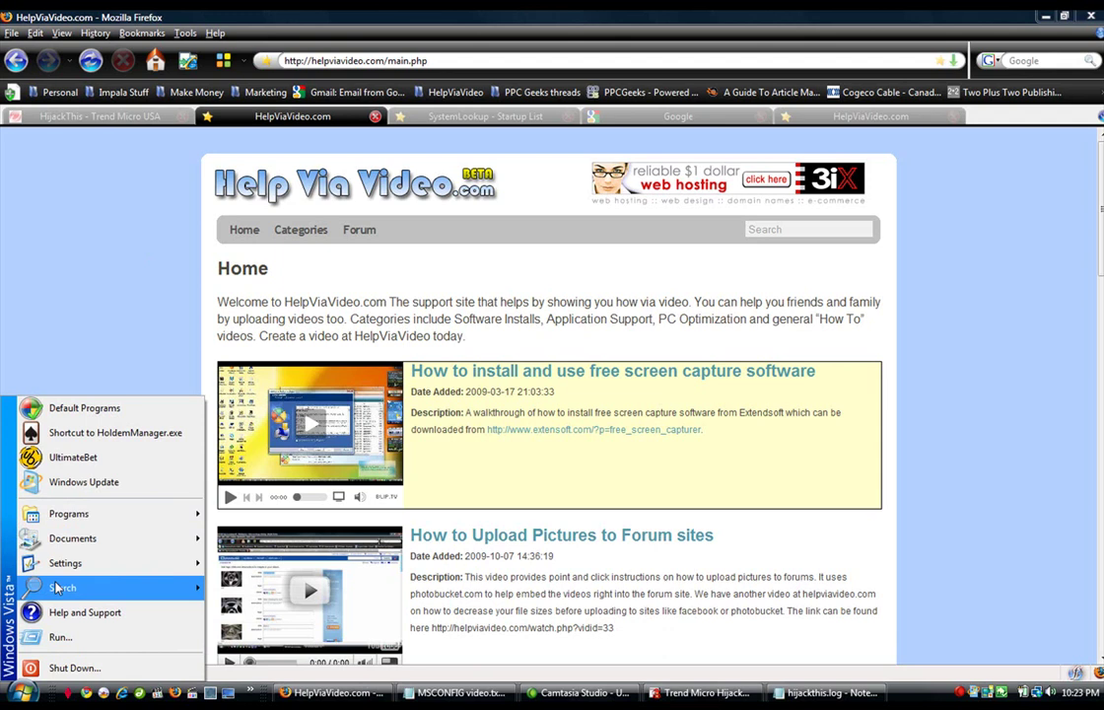
mouse_move(58, 587)
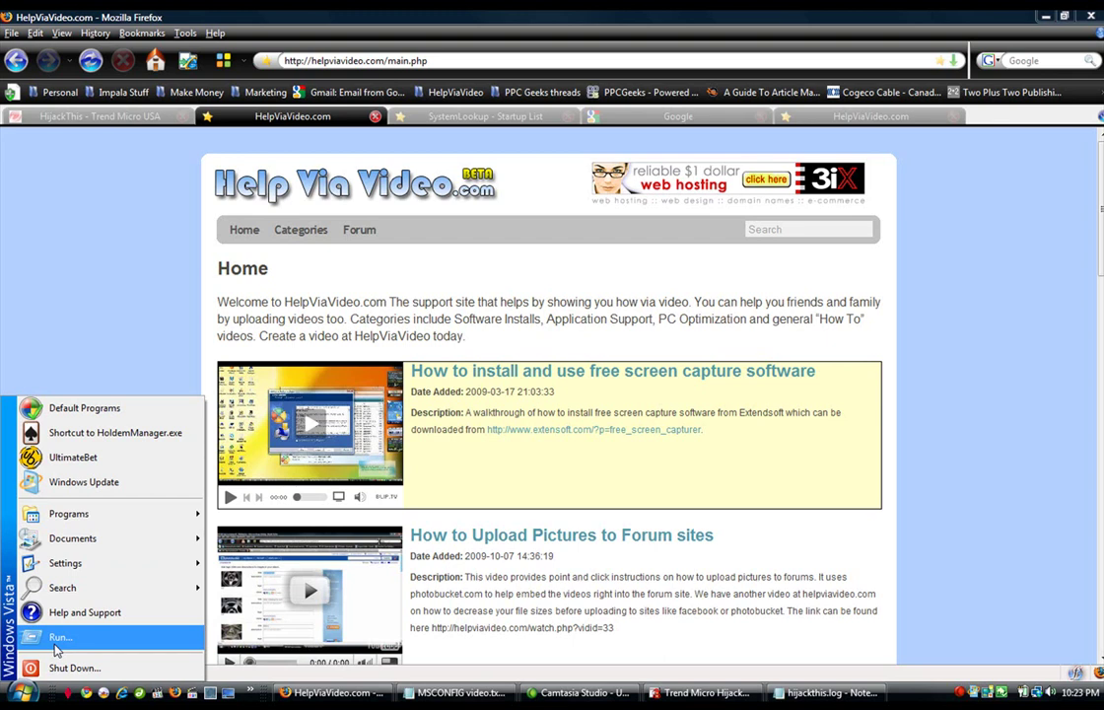
left_click(155, 333)
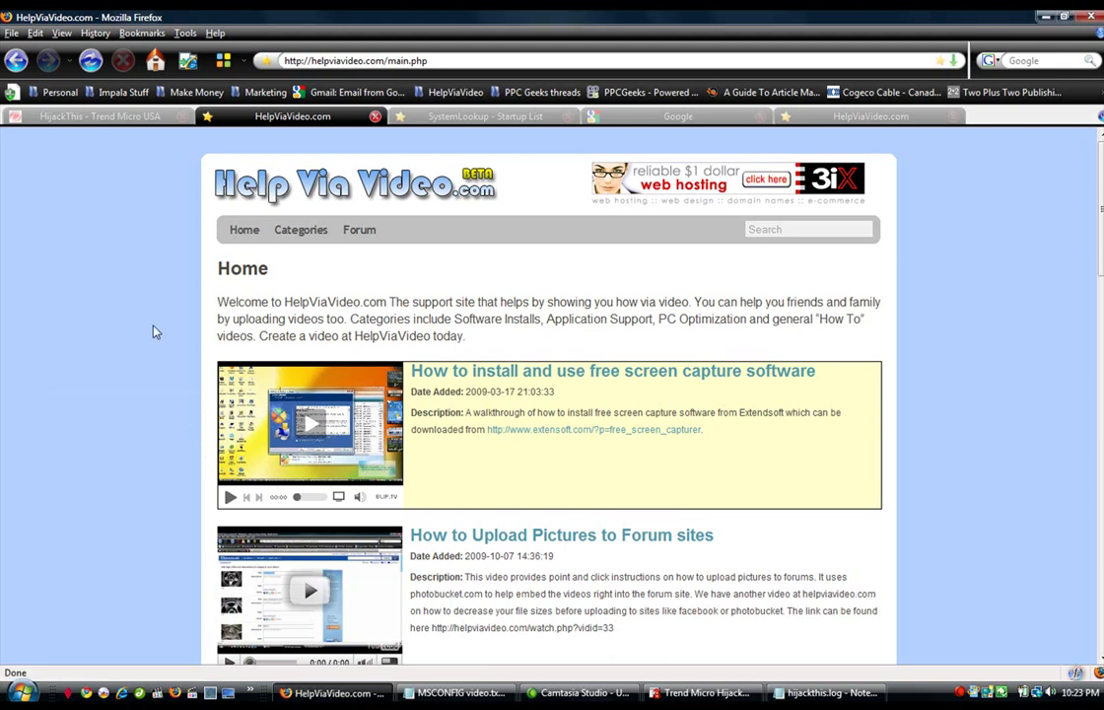